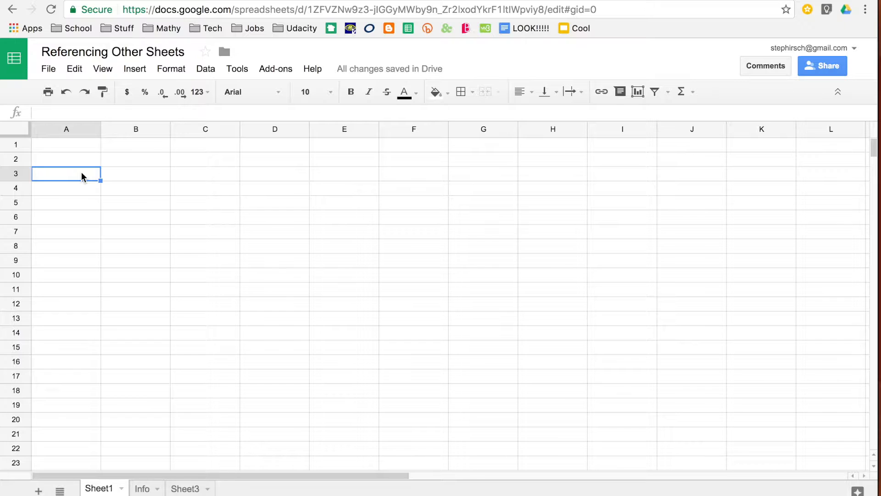
Step: Enter a formula in Sheet1 cell A3 that multiplies cell B3 of the Info sheet by 3 (=Info!B3*3)
{"action": "type", "text": "="}
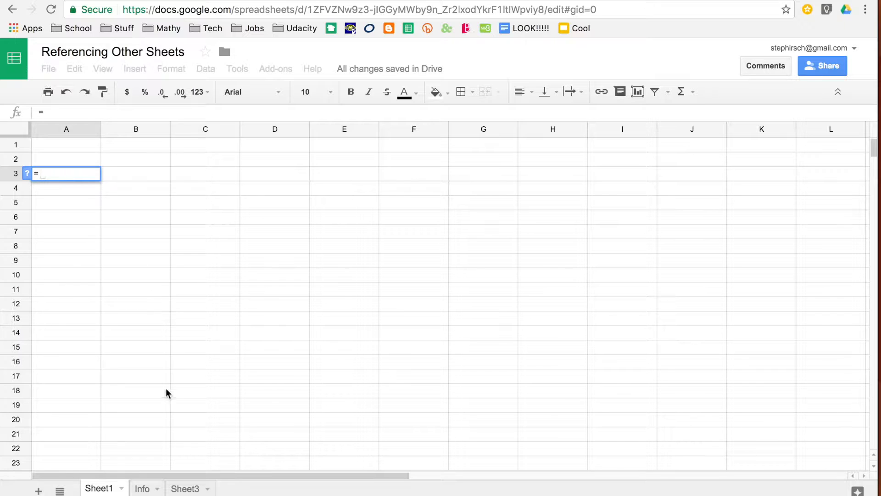
{"action": "left_click", "coordinate": [147, 492]}
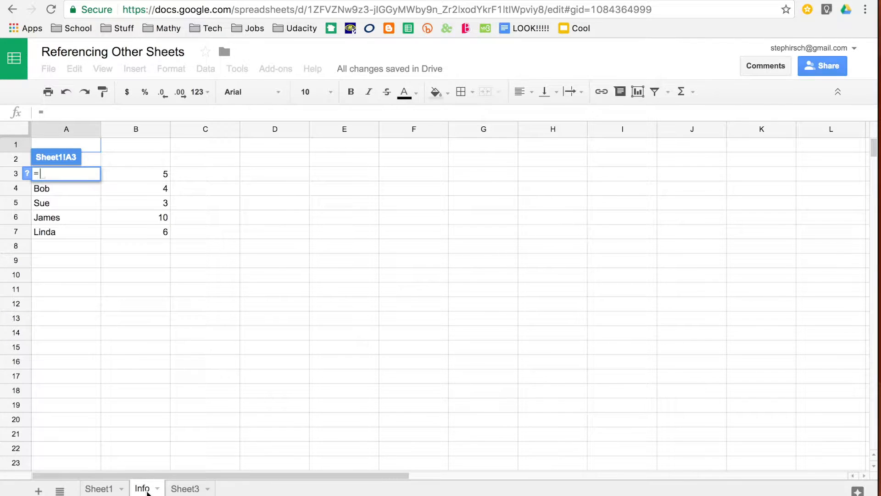
{"action": "left_click", "coordinate": [142, 176]}
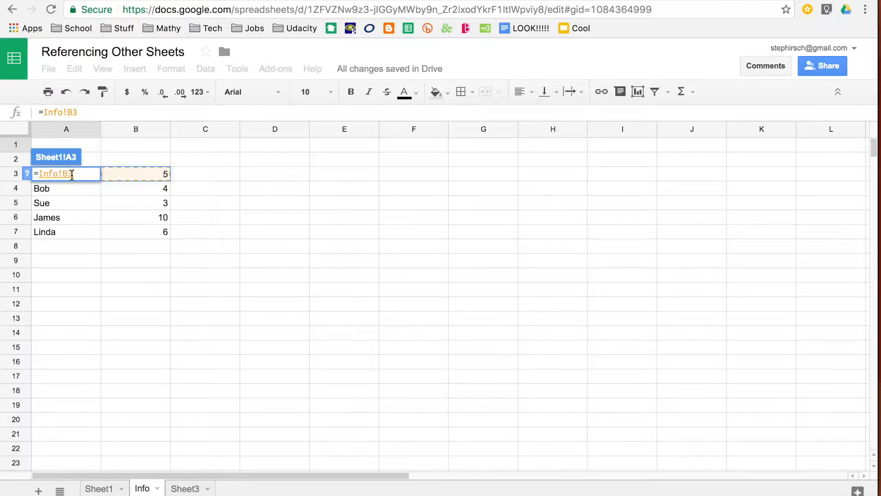
{"action": "left_click_drag", "start_coordinate": [72, 175], "coordinate": [64, 175]}
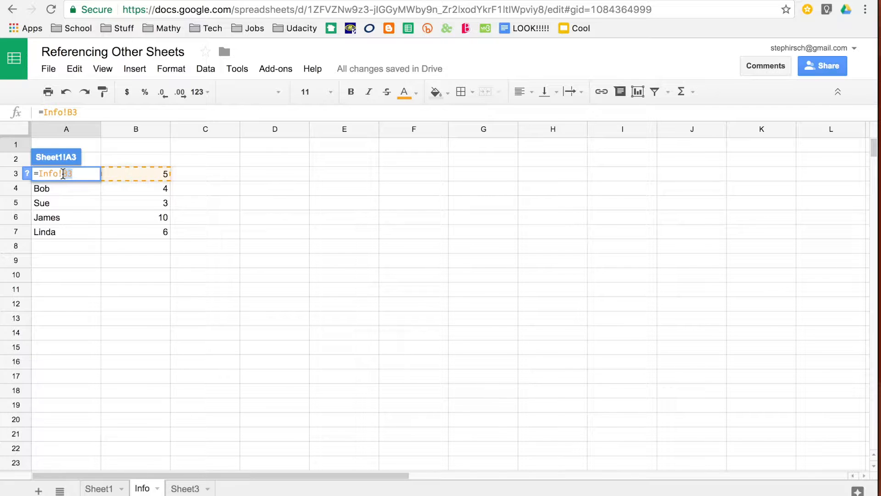
{"action": "left_click", "coordinate": [85, 174]}
{"action": "type", "text": "*3"}
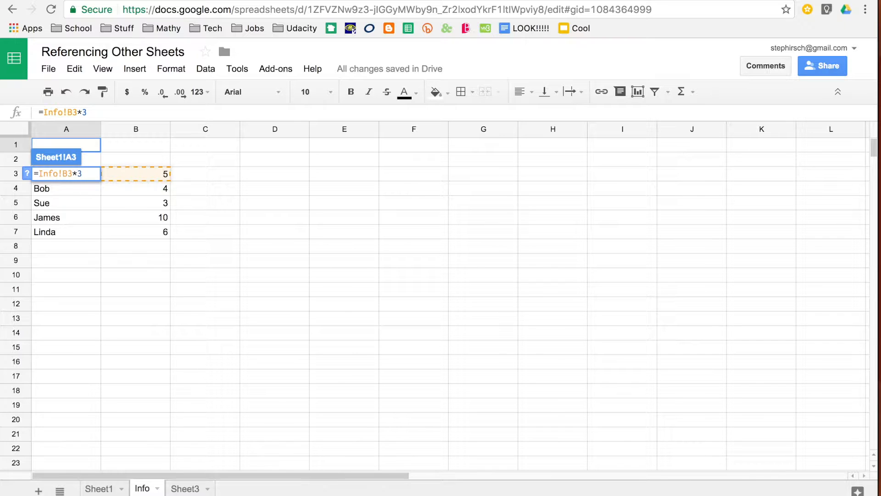
{"action": "key", "text": "Return"}
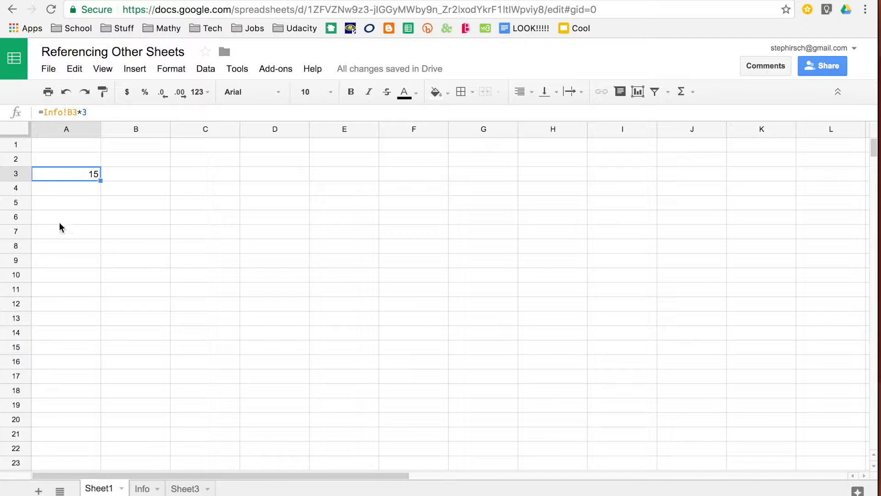
Step: Change the value in cell B3 of the Info sheet to 7 and return to Sheet1
{"action": "left_click", "coordinate": [73, 196]}
{"action": "left_click", "coordinate": [67, 178]}
{"action": "left_click", "coordinate": [142, 488]}
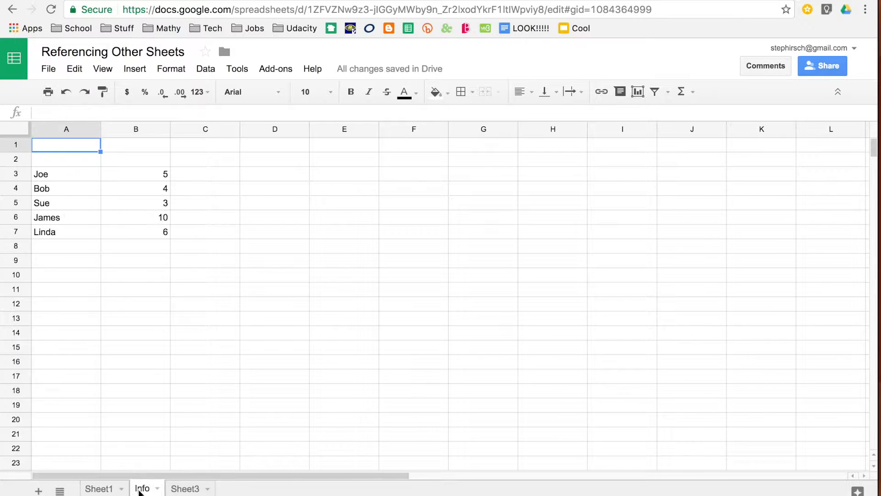
{"action": "left_click", "coordinate": [143, 178]}
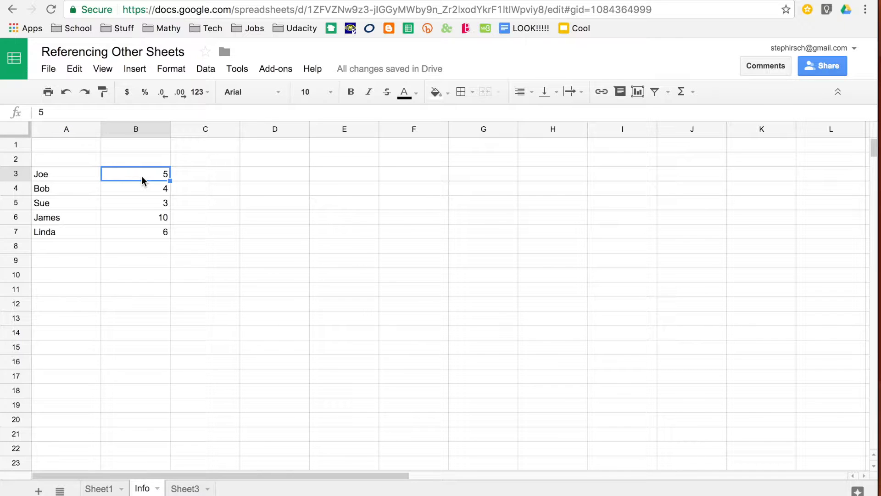
{"action": "type", "text": "7"}
{"action": "key", "text": "Return"}
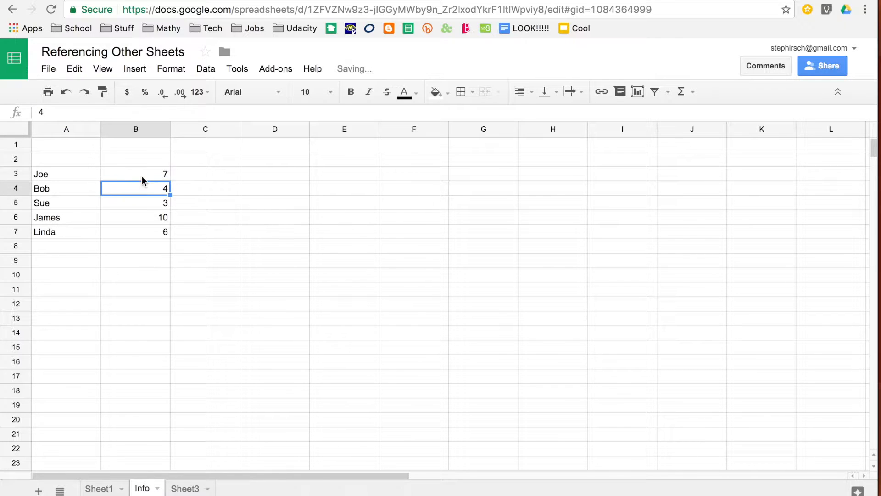
{"action": "left_click", "coordinate": [100, 489]}
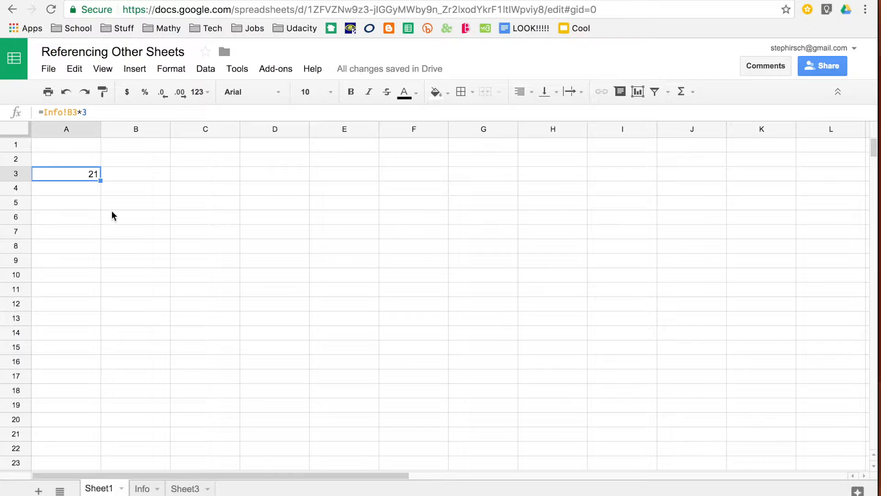
{"action": "left_click", "coordinate": [90, 189]}
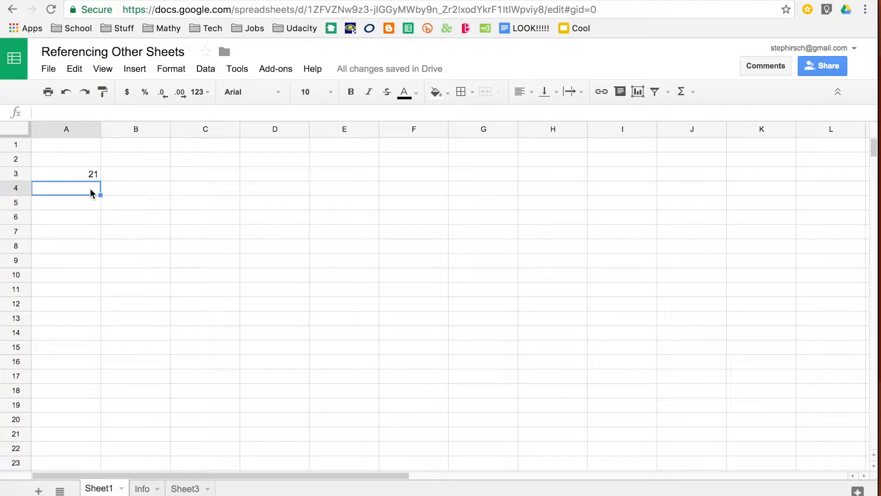
{"action": "type", "text": "="}
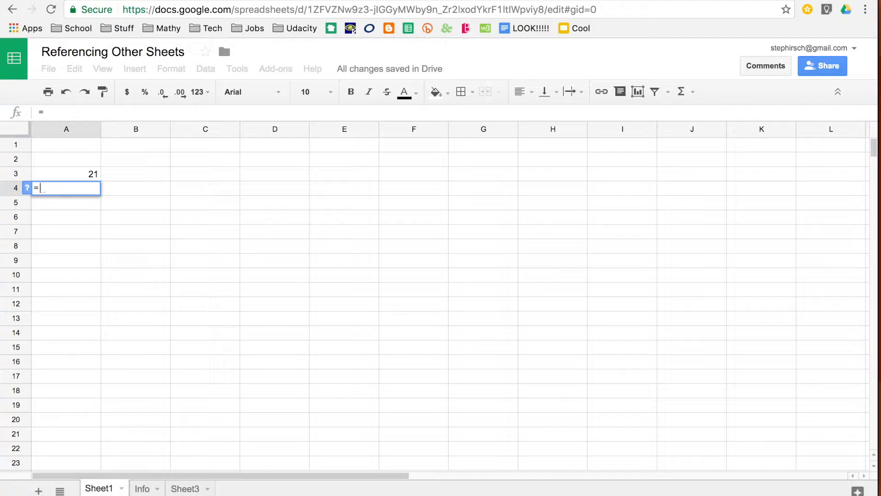
{"action": "type", "text": "Sheet"}
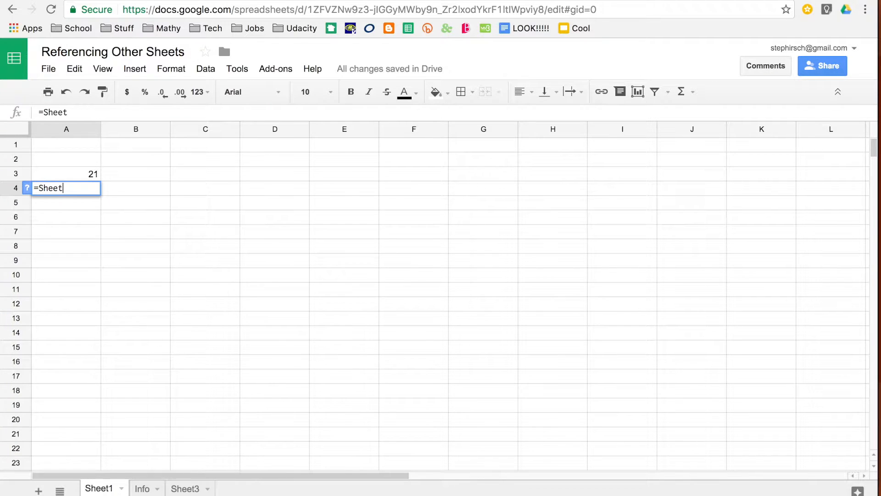
{"action": "type", "text": "3!D4"}
{"action": "key", "text": "BackSpace"}
{"action": "key", "text": "BackSpace"}
{"action": "key", "text": "BackSpace"}
{"action": "key", "text": "BackSpace"}
{"action": "key", "text": "BackSpace"}
{"action": "key", "text": "BackSpace"}
{"action": "key", "text": "BackSpace"}
{"action": "key", "text": "BackSpace"}
{"action": "key", "text": "BackSpace"}
{"action": "key", "text": "BackSpace"}
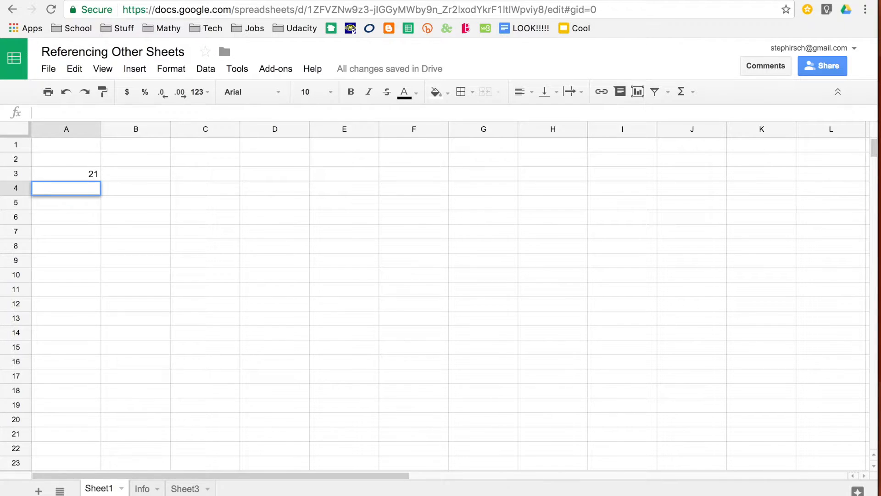
{"action": "key", "text": "Return"}
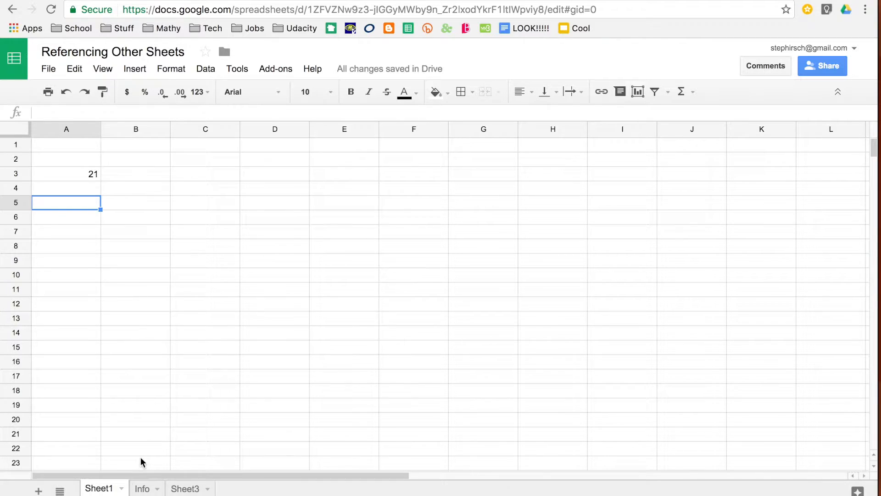
Step: Enter the column headings Person in cell A5 and Rank in cell B5 of Sheet1
{"action": "type", "text": "Person"}
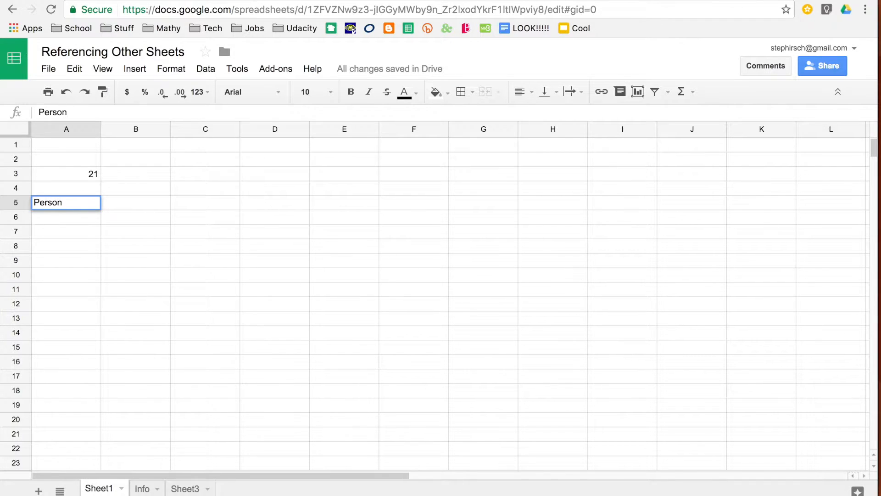
{"action": "key", "text": "Return"}
{"action": "left_click", "coordinate": [135, 217]}
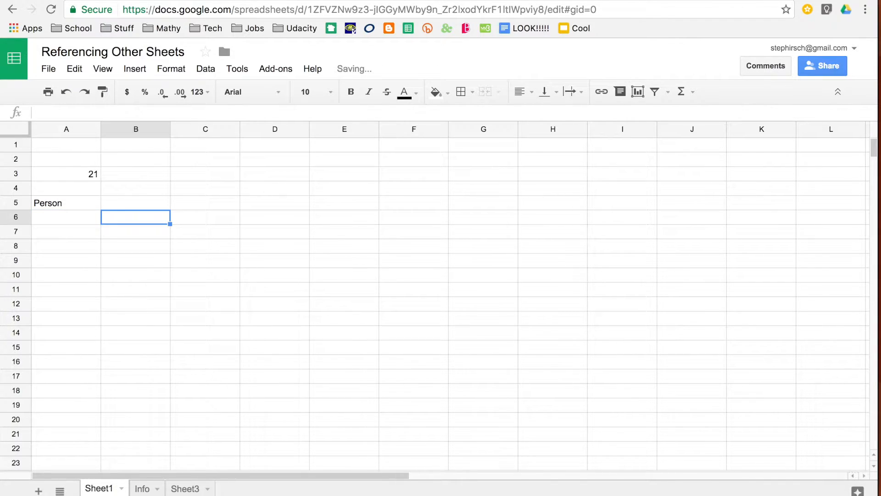
{"action": "left_click", "coordinate": [135, 202]}
{"action": "type", "text": "Rank"}
{"action": "key", "text": "Return"}
Step: Start a VLOOKUP formula in B6 with A6 as the search key and Info!A3:B7 as the range
{"action": "type", "text": "="}
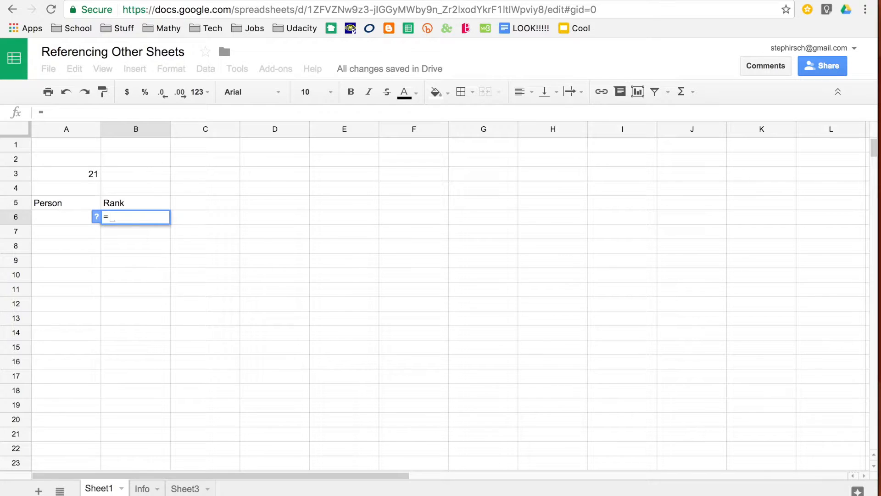
{"action": "type", "text": "vlook"}
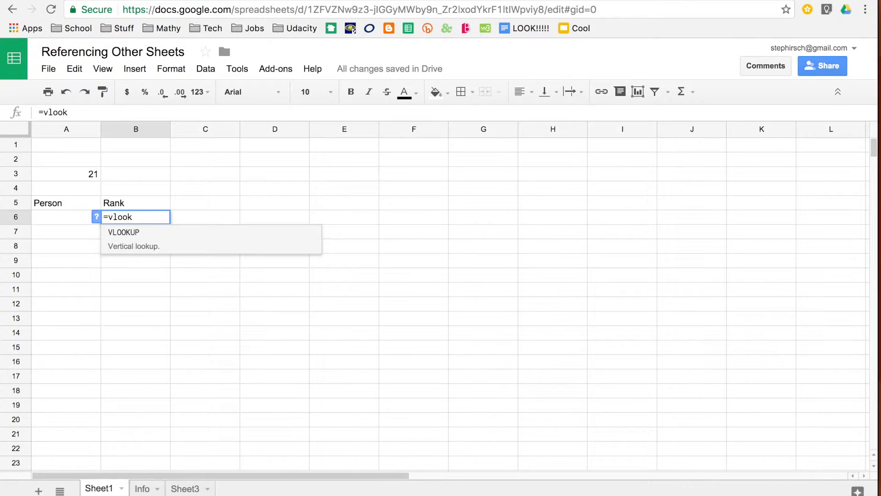
{"action": "left_click", "coordinate": [134, 246]}
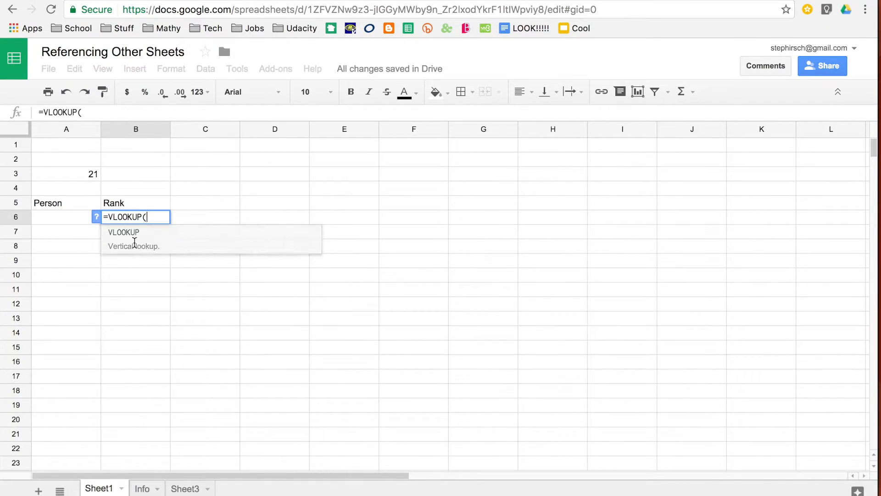
{"action": "left_click", "coordinate": [69, 217]}
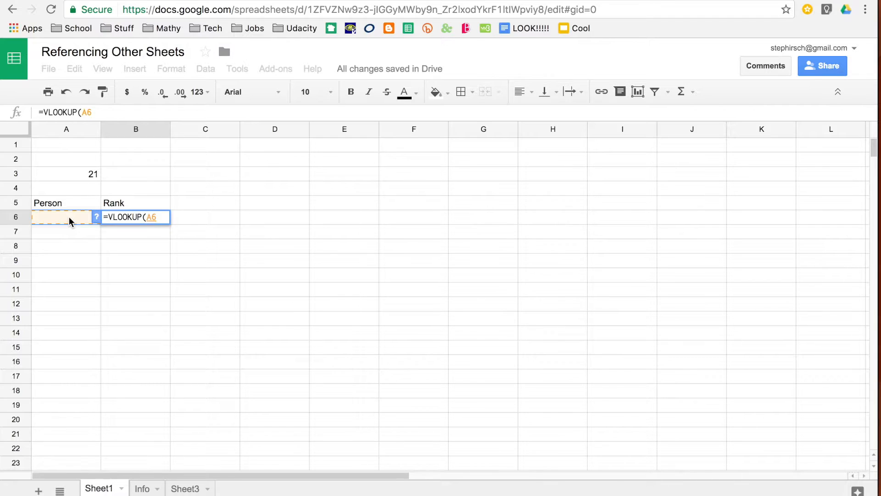
{"action": "type", "text": ","}
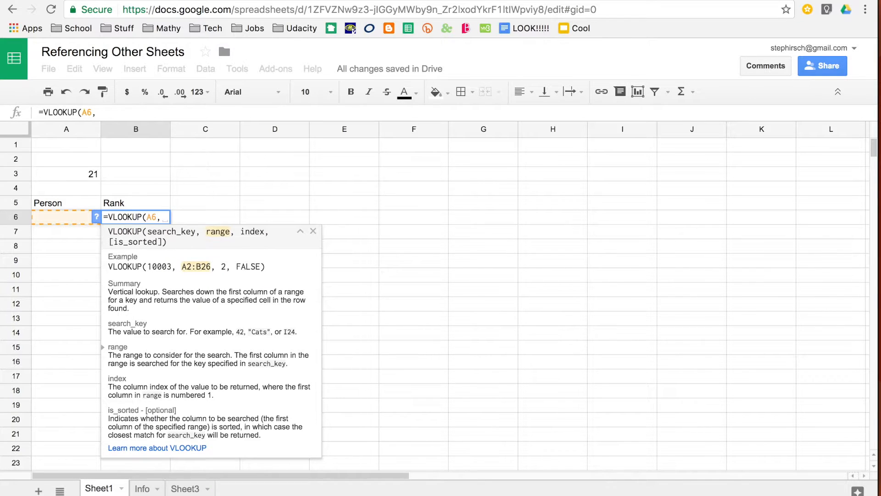
{"action": "left_click", "coordinate": [143, 489]}
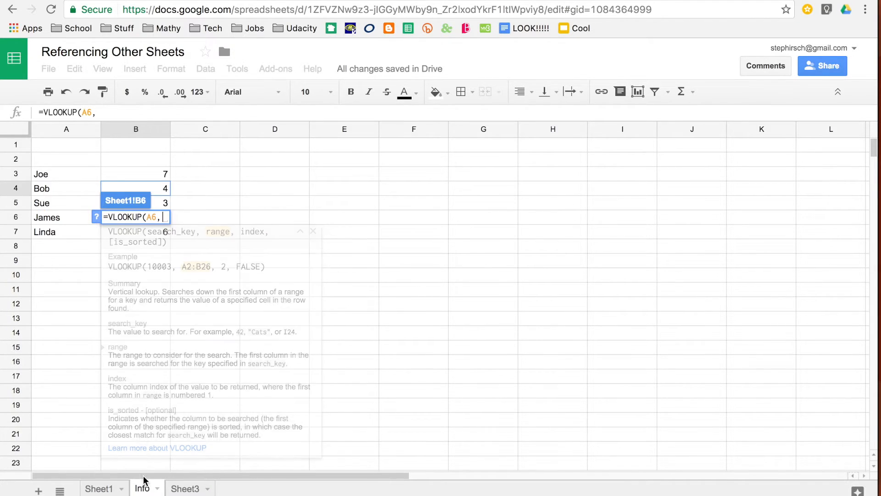
{"action": "left_click_drag", "start_coordinate": [73, 177], "coordinate": [126, 234]}
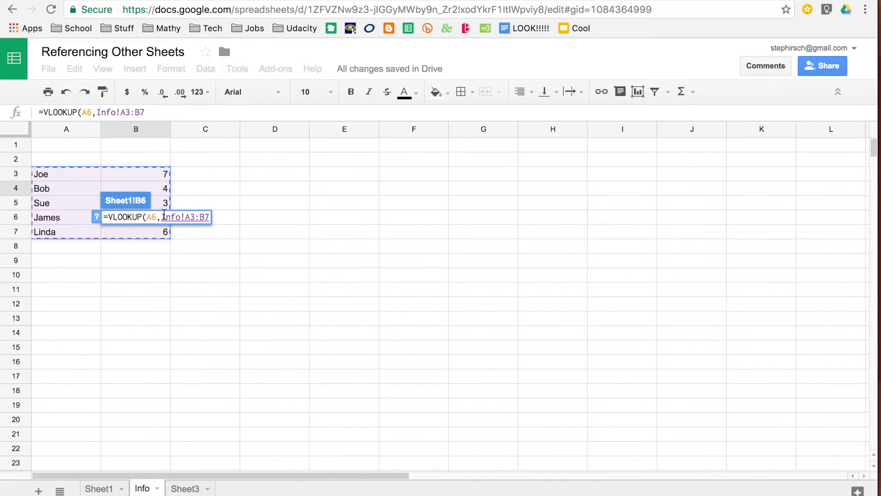
{"action": "left_click", "coordinate": [199, 218]}
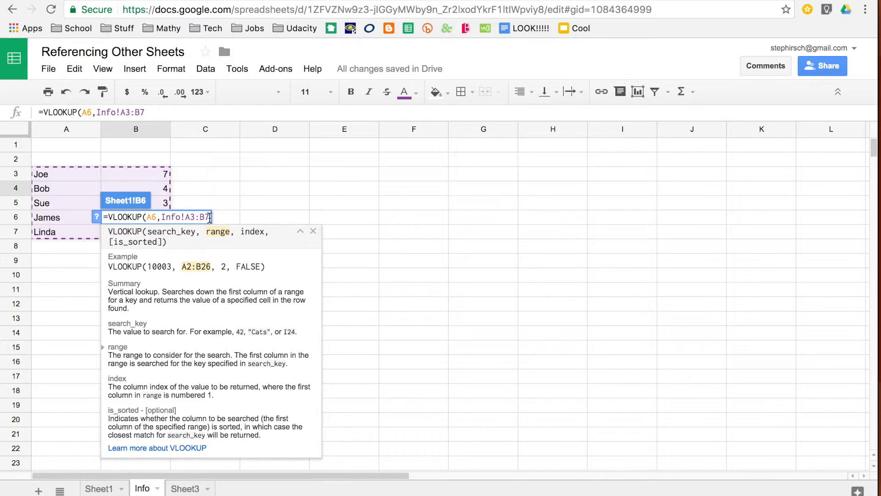
Step: Complete the VLOOKUP formula in B6 with column index 2 and false for the sorted option
{"action": "type", "text": ","}
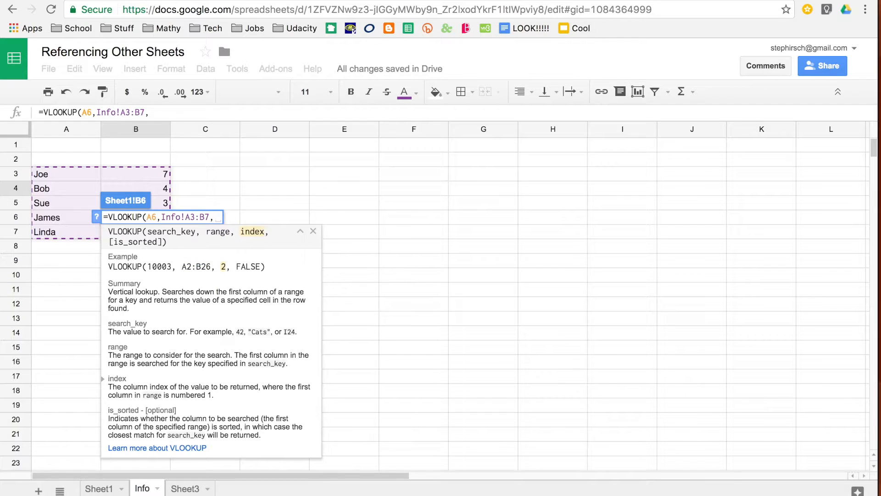
{"action": "type", "text": "2"}
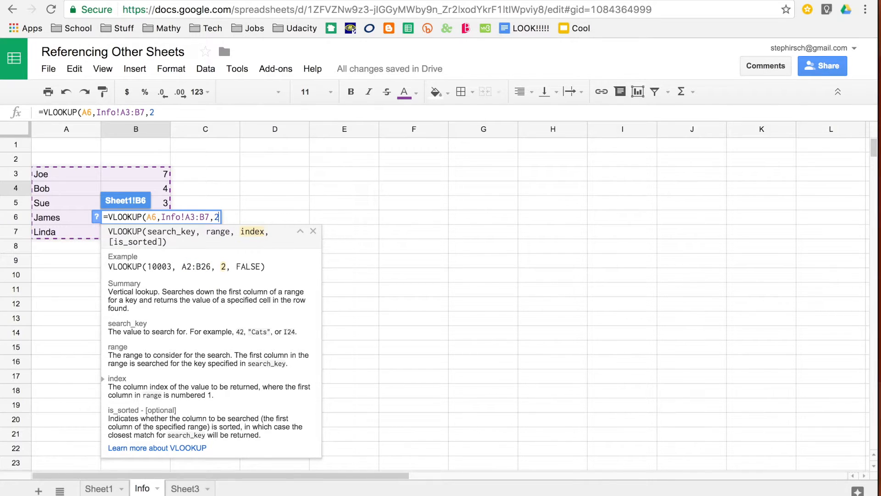
{"action": "type", "text": ",false"}
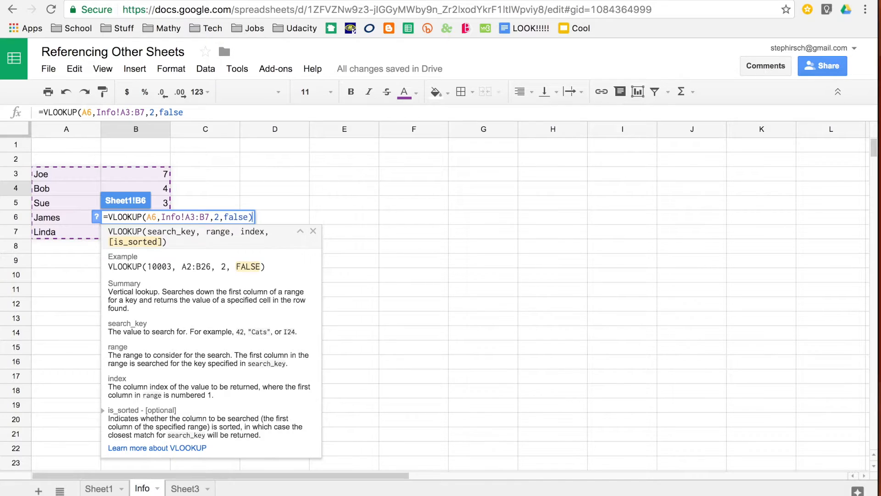
{"action": "type", "text": ")"}
{"action": "key", "text": "Return"}
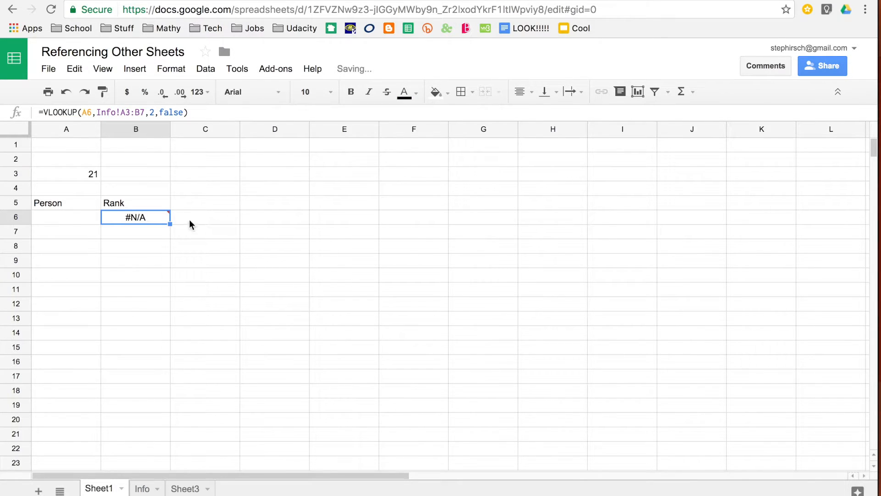
Step: Enter the last person's name from the Info sheet list in cell A6 as the lookup value
{"action": "mouse_move", "coordinate": [126, 219]}
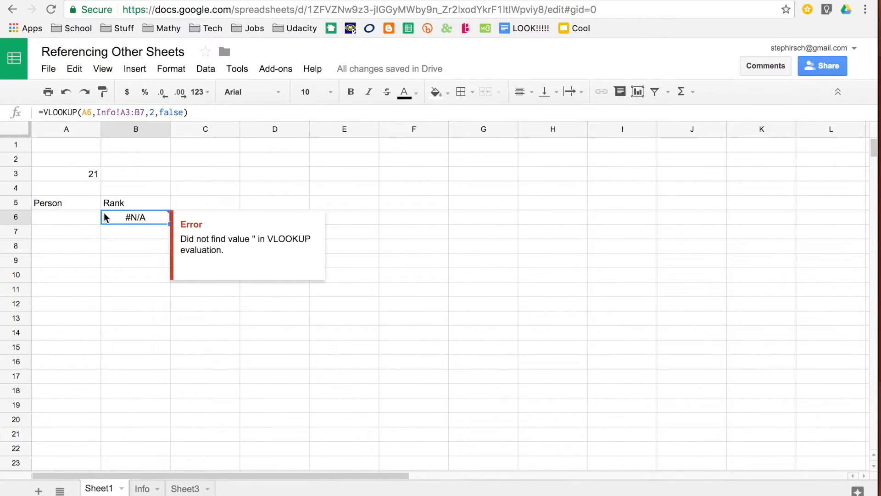
{"action": "left_click", "coordinate": [83, 216]}
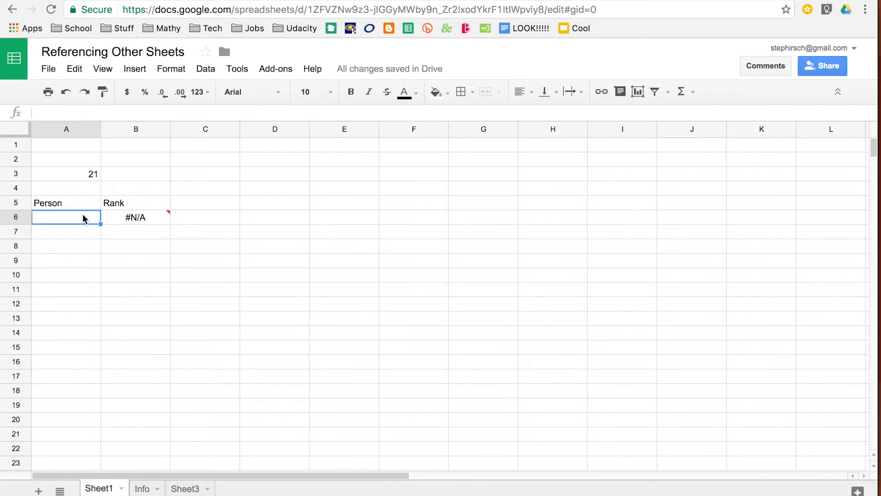
{"action": "type", "text": "Linda"}
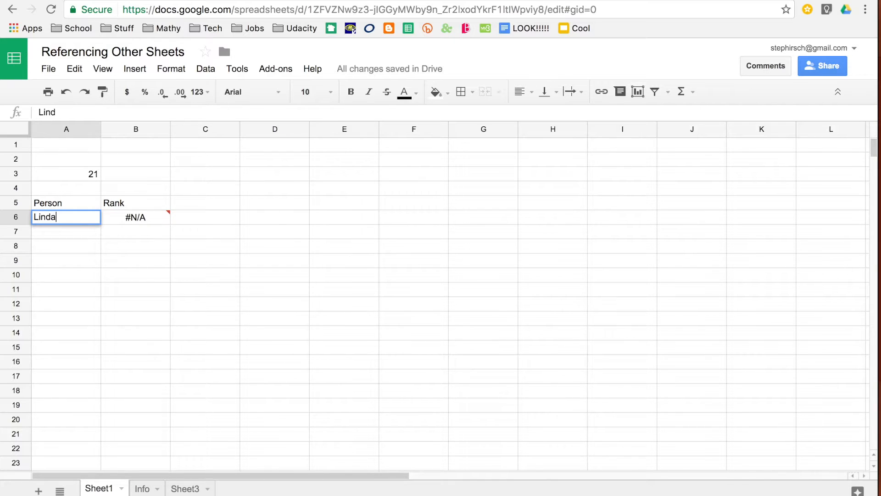
{"action": "key", "text": "Return"}
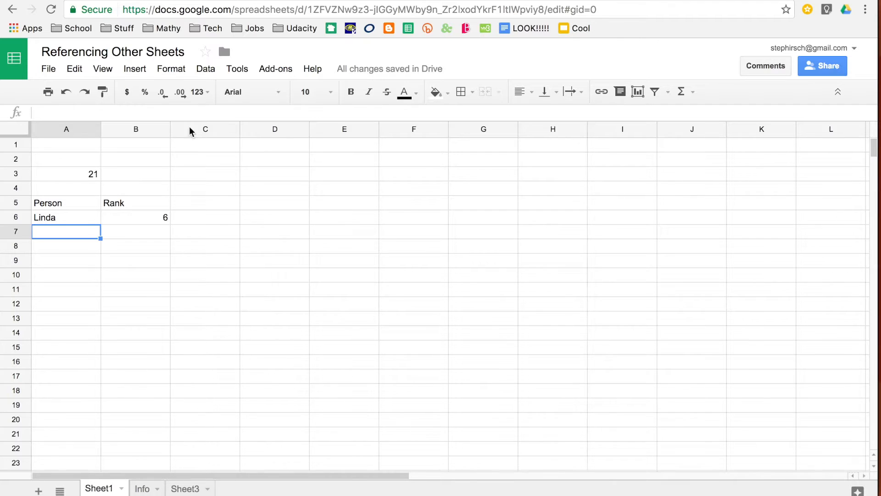
{"action": "left_click", "coordinate": [178, 0]}
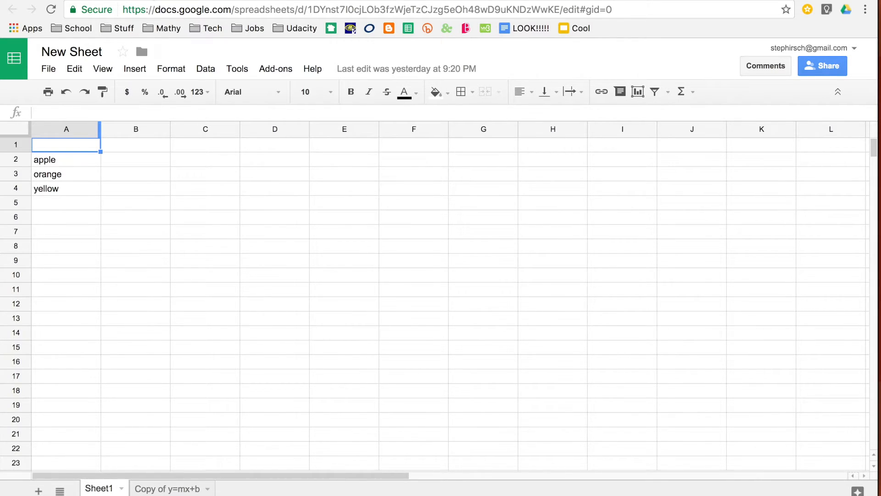
{"action": "left_click", "coordinate": [162, 0]}
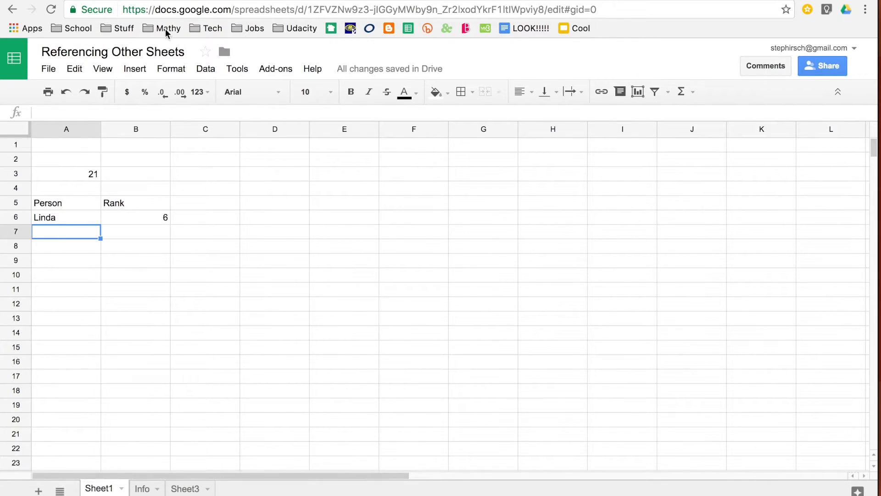
Step: Start an IMPORTRANGE formula in cell A8 of Sheet1 with the quoted URL of the New Sheet spreadsheet as the spreadsheet key
{"action": "left_click", "coordinate": [70, 252]}
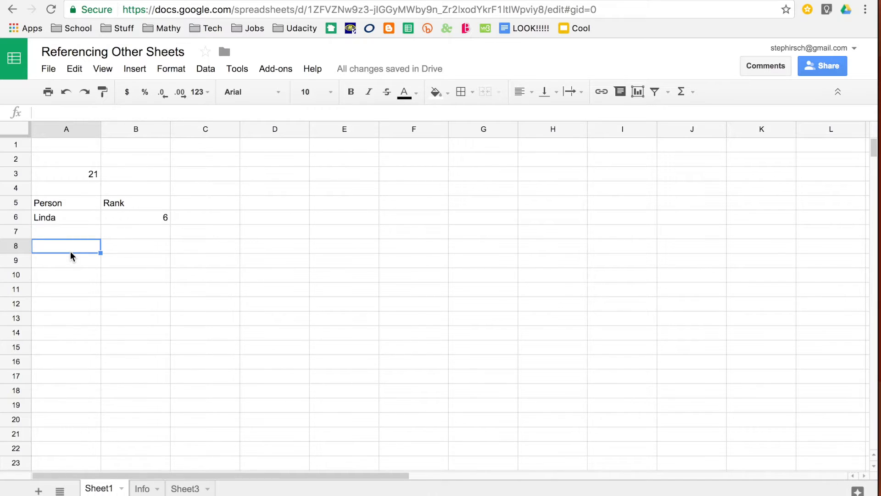
{"action": "type", "text": "=import"}
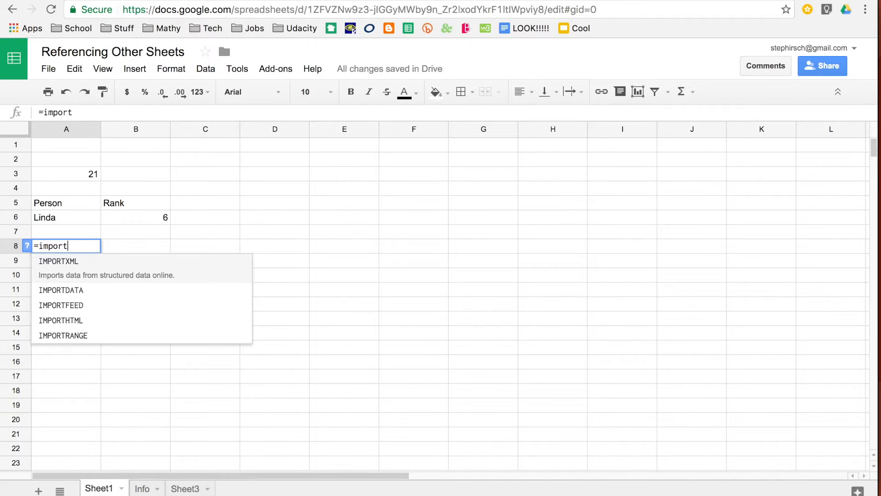
{"action": "left_click", "coordinate": [63, 330]}
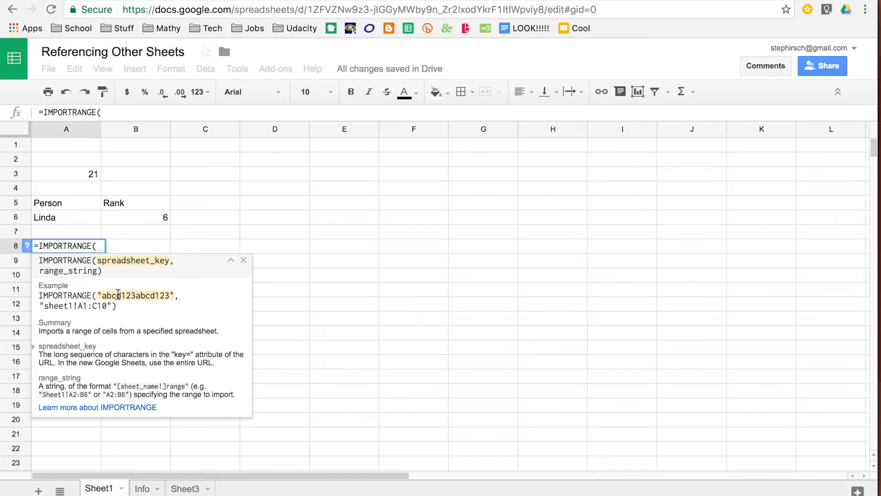
{"action": "type", "text": "\""}
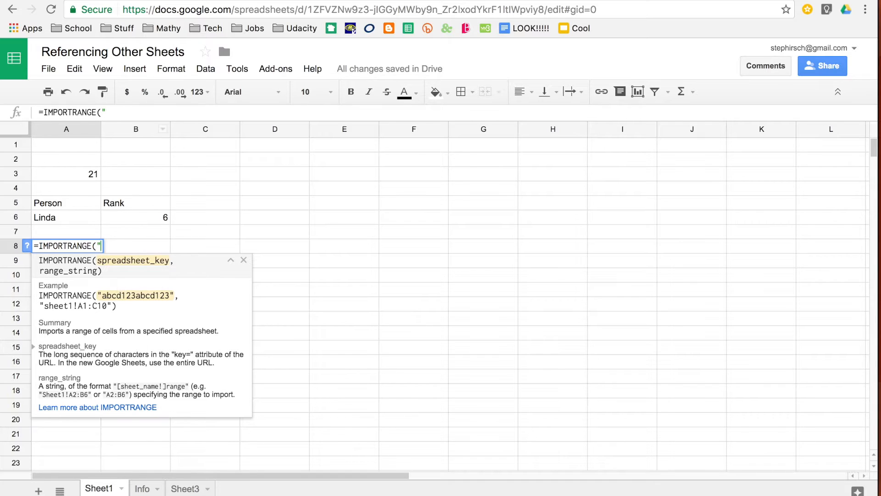
{"action": "key", "text": "ctrl+Tab"}
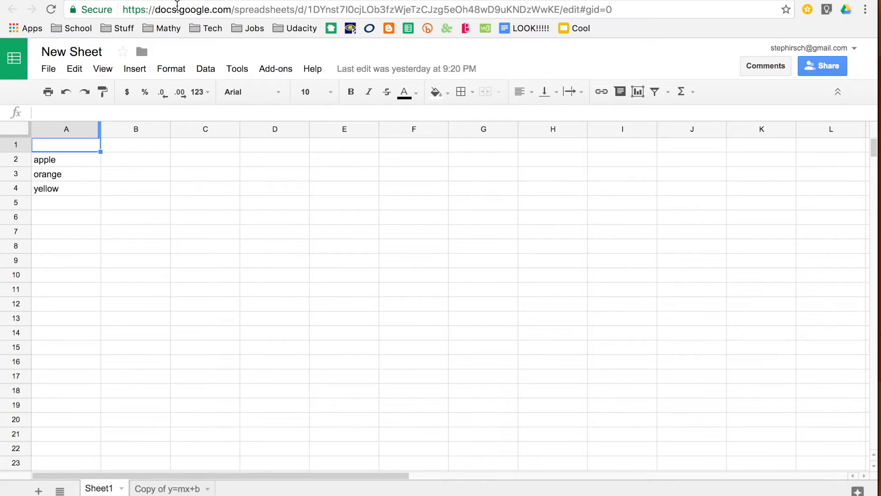
{"action": "left_click", "coordinate": [180, 10]}
{"action": "key", "text": "ctrl+c"}
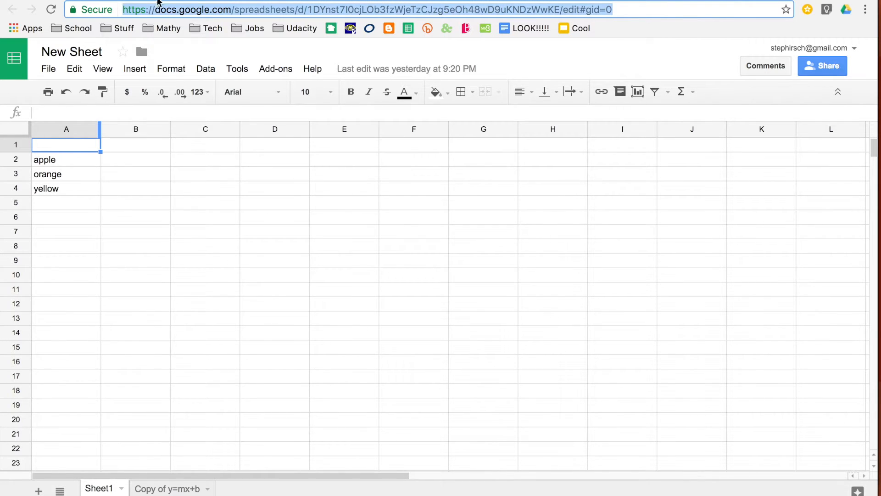
{"action": "key", "text": "ctrl+Tab"}
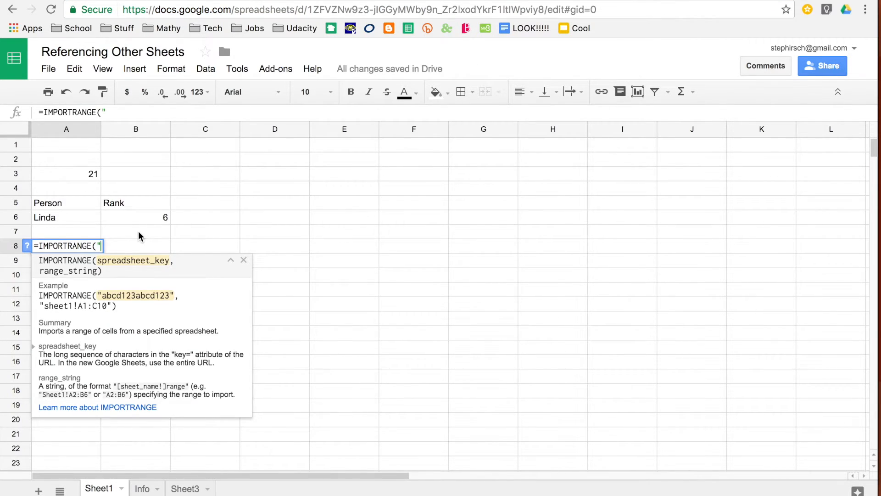
{"action": "key", "text": "ctrl+v"}
{"action": "type", "text": "\""}
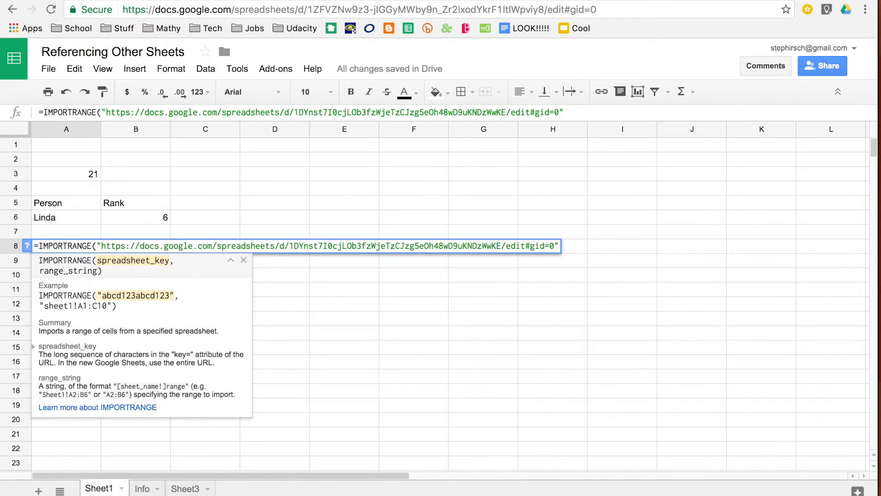
Step: Complete the IMPORTRANGE formula in A8 with the range string "Sheet1!A3" and allow access between the two spreadsheets
{"action": "type", "text": ", "}
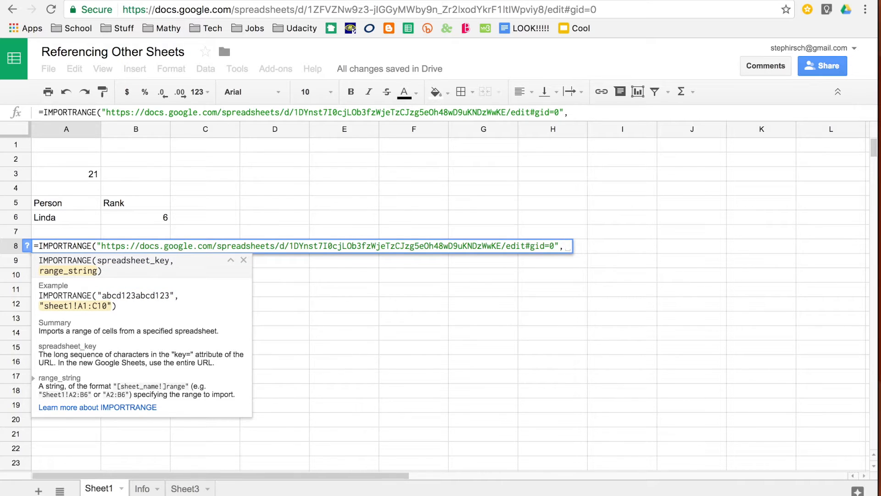
{"action": "type", "text": "\""}
{"action": "type", "text": "Sheet"}
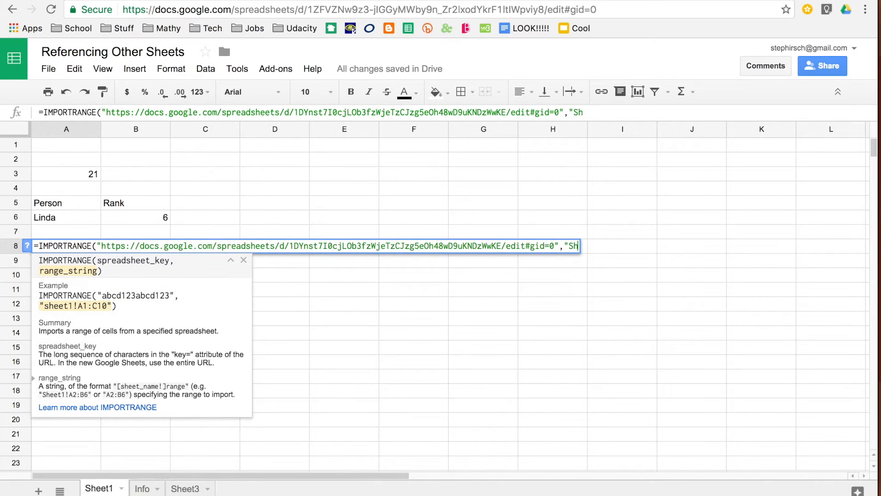
{"action": "type", "text": "1!"}
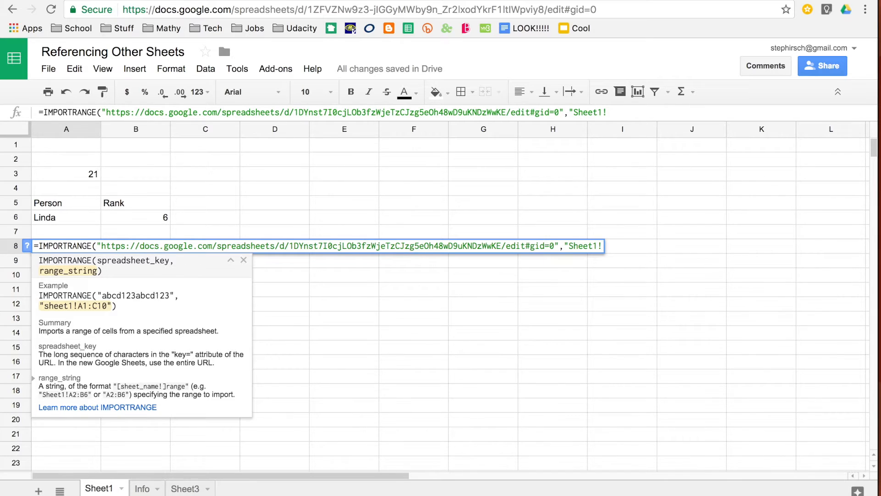
{"action": "type", "text": "A3\")"}
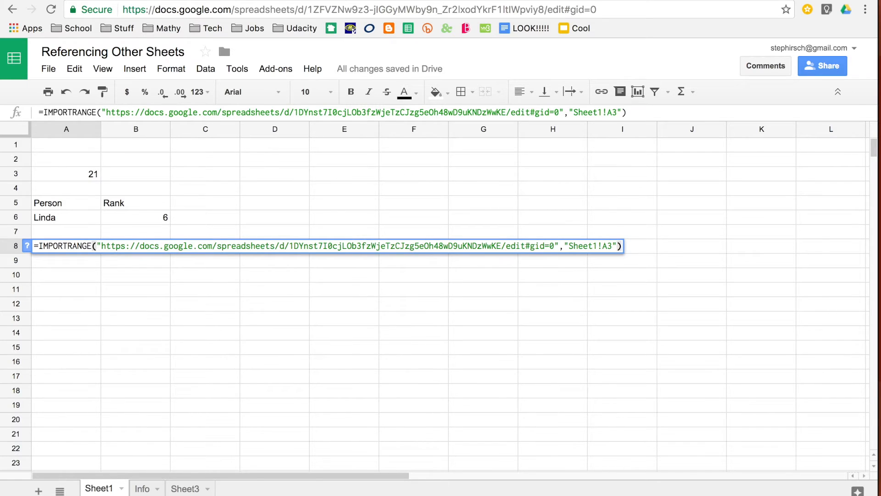
{"action": "key", "text": "Return"}
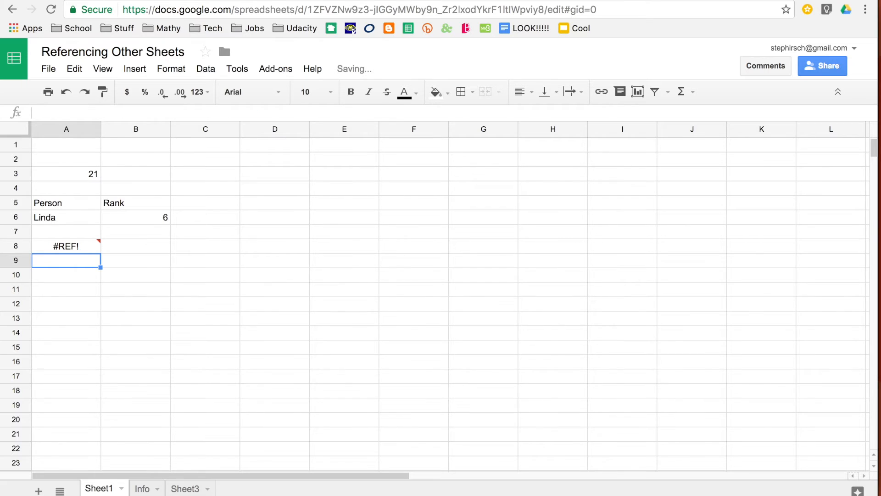
{"action": "left_click", "coordinate": [70, 246]}
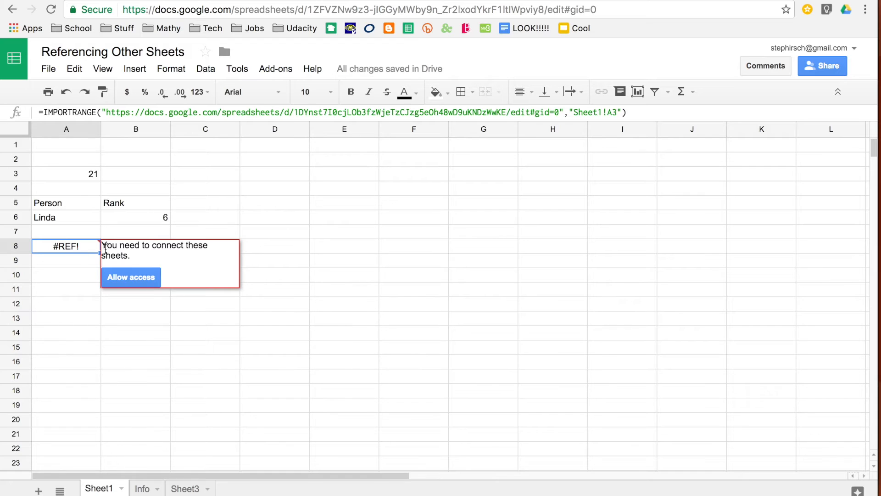
{"action": "left_click", "coordinate": [122, 274]}
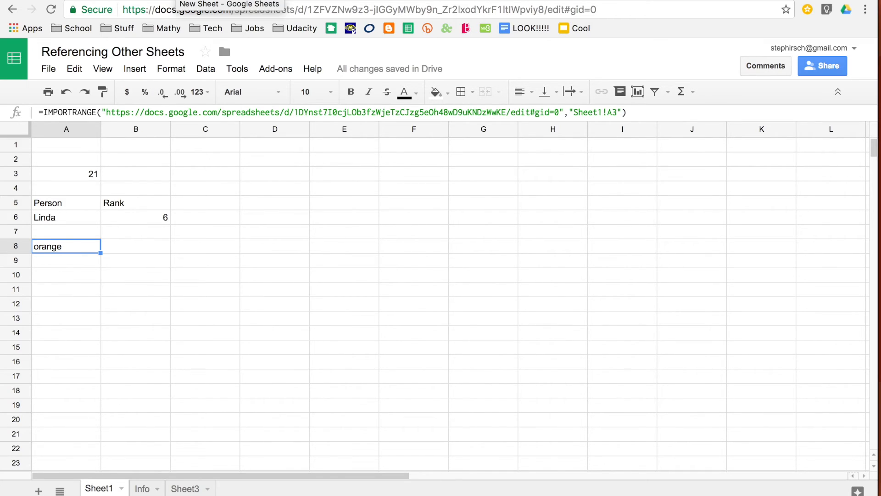
Step: Change cell A3 in the New Sheet spreadsheet to dog and return to the Referencing Other Sheets spreadsheet to check A8
{"action": "left_click", "coordinate": [174, 0]}
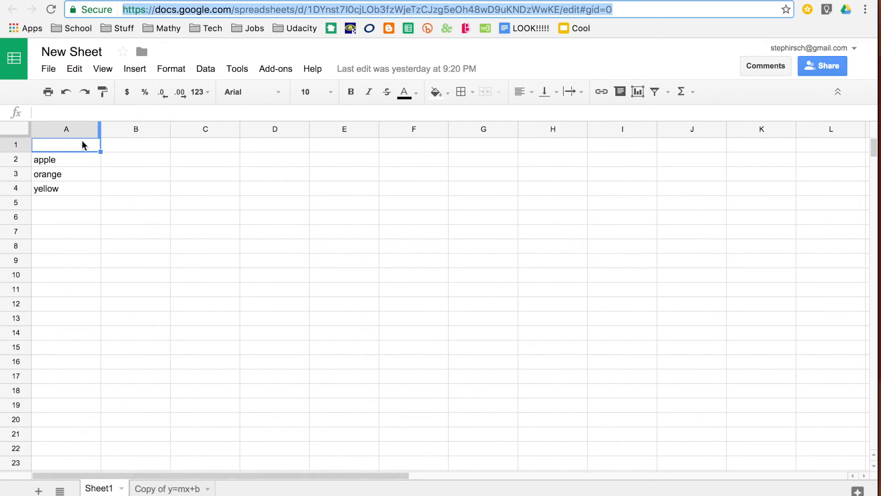
{"action": "left_click", "coordinate": [63, 173]}
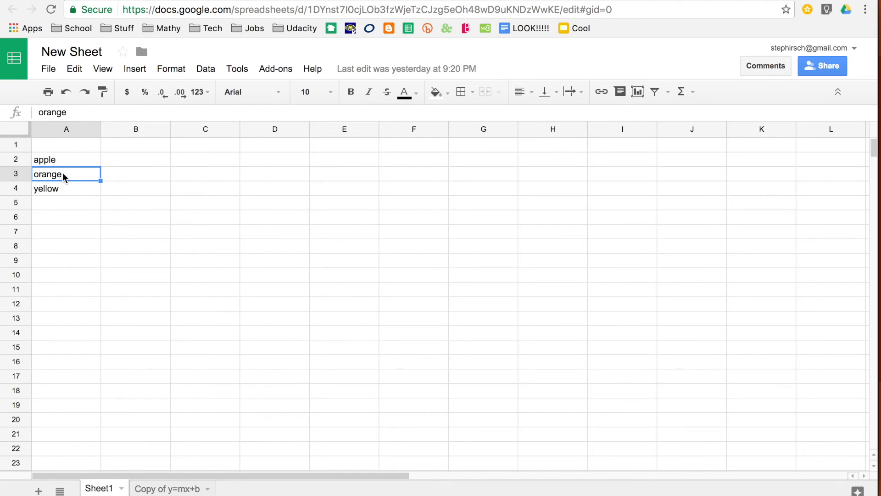
{"action": "type", "text": "dog"}
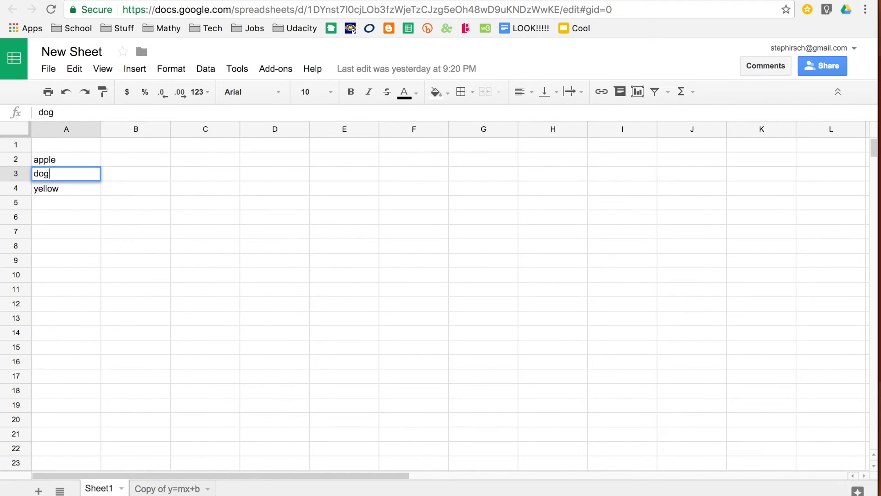
{"action": "key", "text": "Return"}
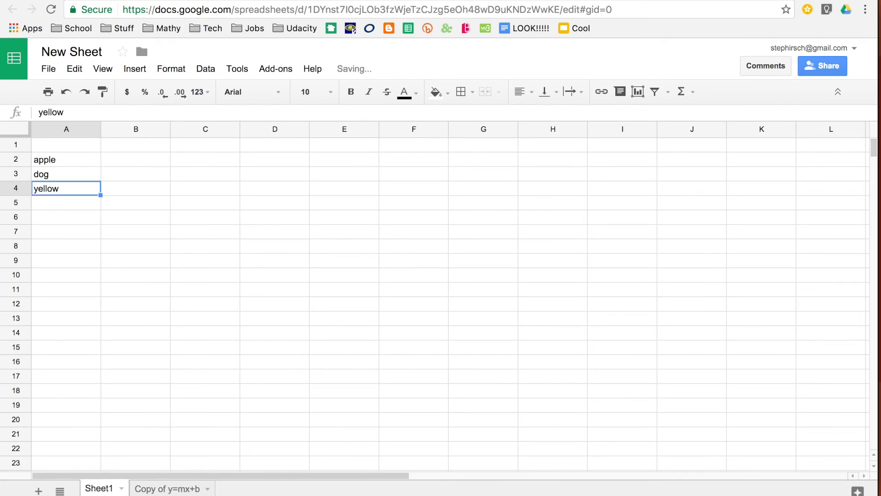
{"action": "left_click", "coordinate": [155, 1]}
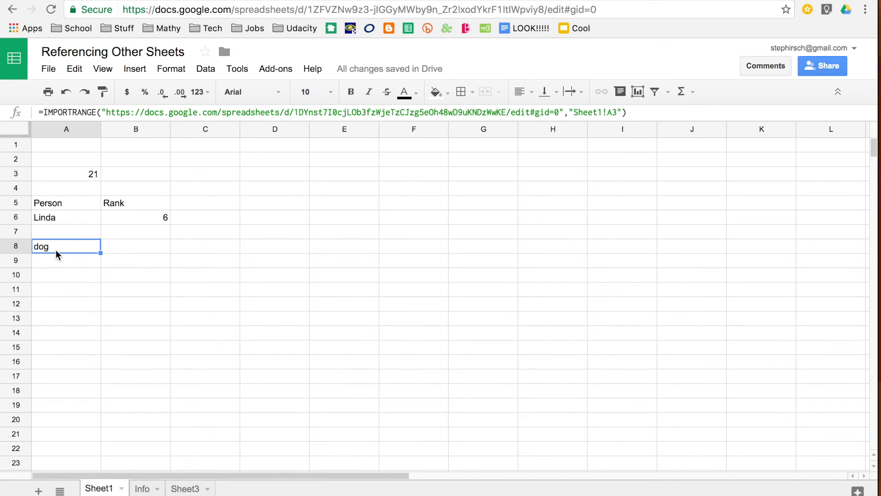
{"action": "left_click", "coordinate": [56, 270]}
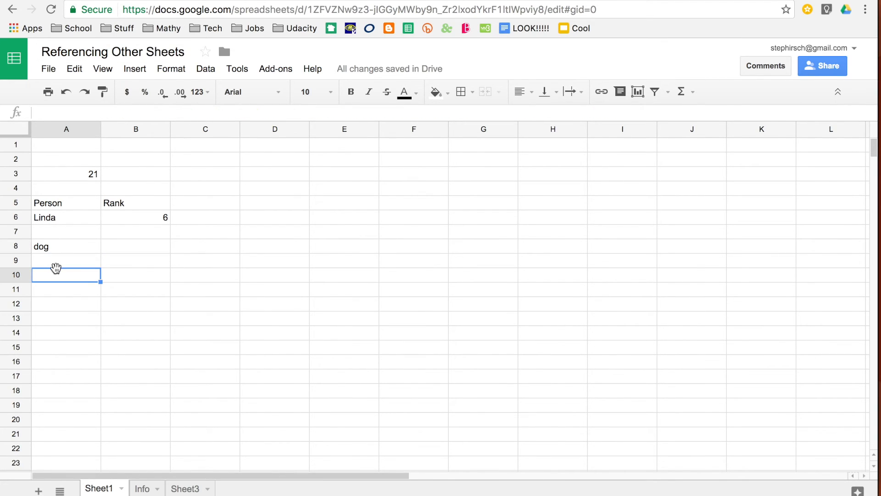